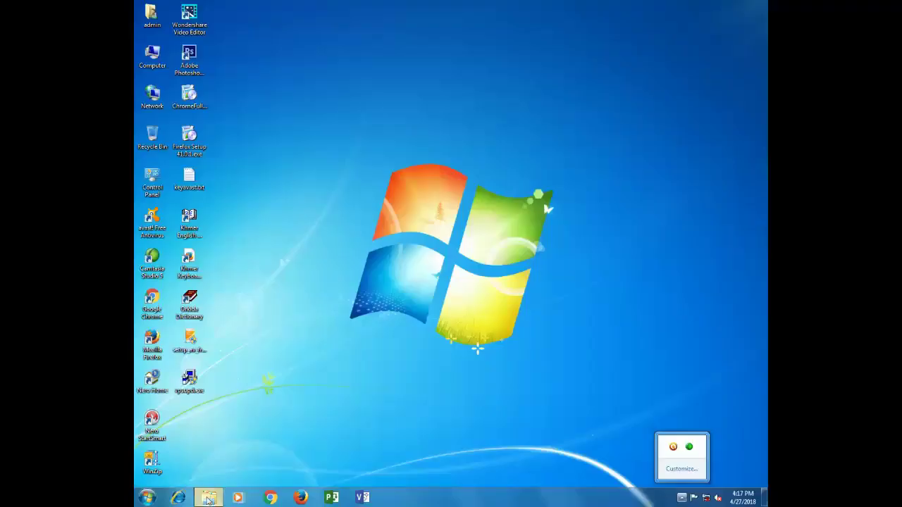
# - After the intro splash, open Windows Explorer at the Libraries folder
pyautogui.click(209, 498)
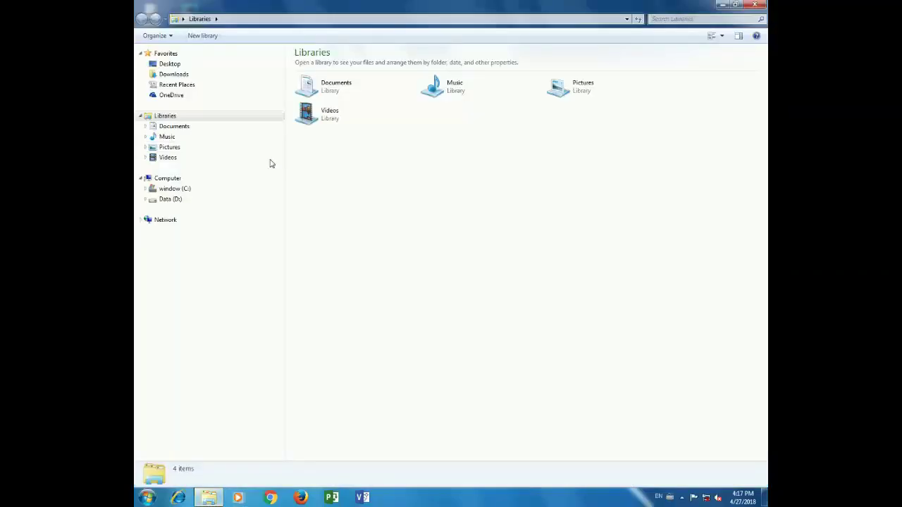
# - Run SketchUpPro 2016-en-x64.exe from the Sketchup Pro 2016 folder on Data (D:)
pyautogui.click(169, 200)
pyautogui.click(580, 80)
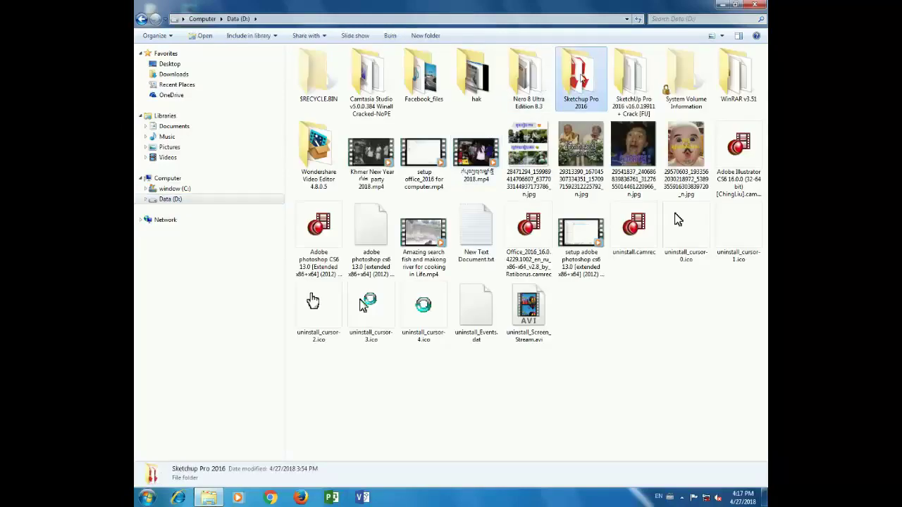
pyautogui.doubleClick(579, 80)
pyautogui.doubleClick(344, 126)
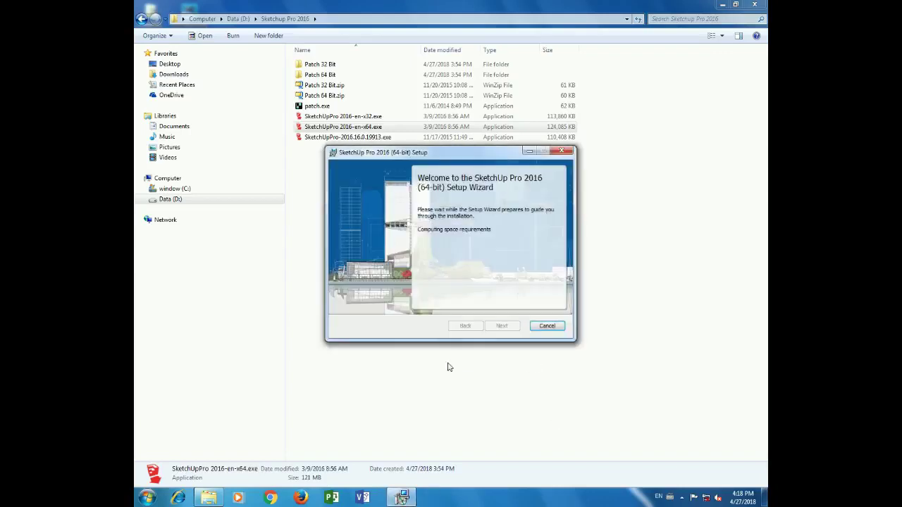
# - Install SketchUp Pro 2016 into the default folder C:\Program Files\SketchUp\SketchUp 2016\
pyautogui.click(501, 331)
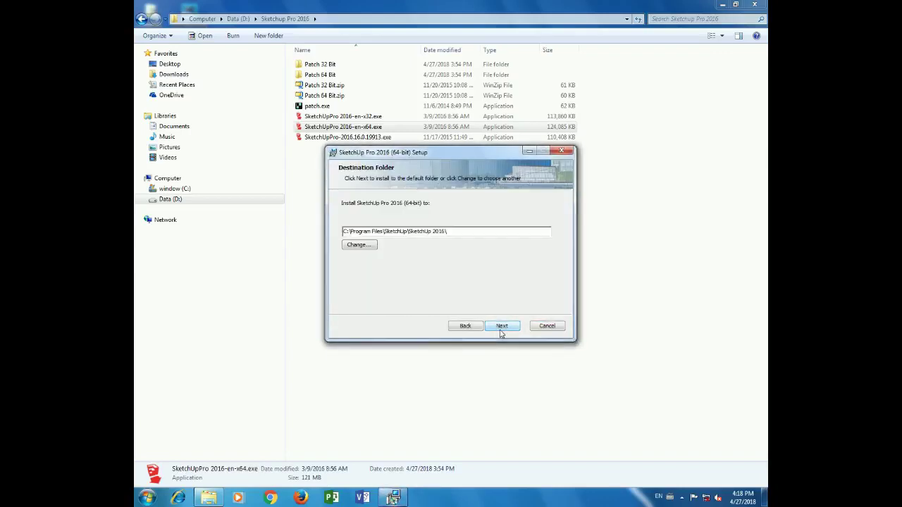
pyautogui.click(502, 332)
pyautogui.click(502, 332)
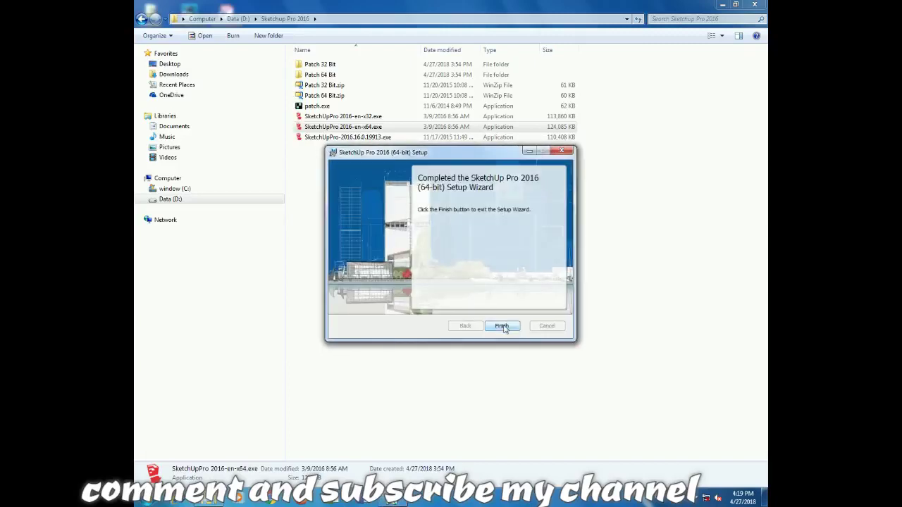
# - Close the finished setup and copy patch.exe from the Sketchup Pro 2016 folder
pyautogui.click(502, 327)
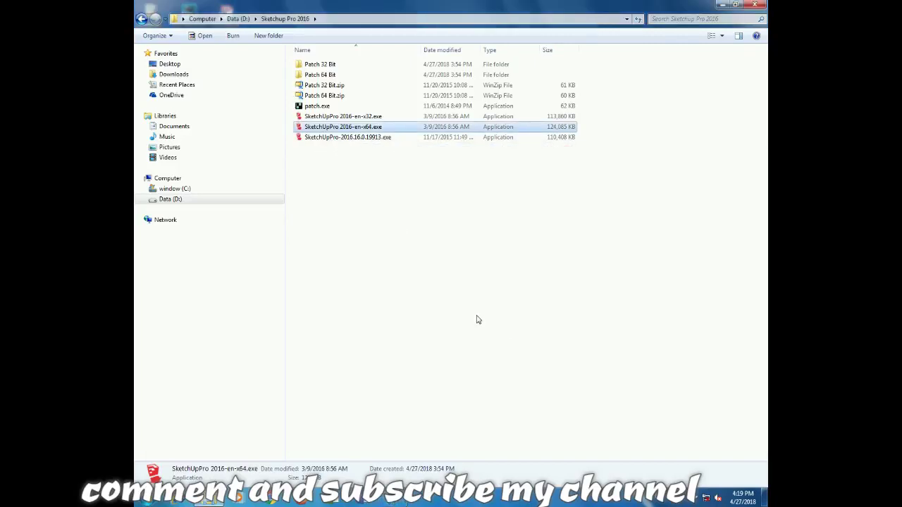
pyautogui.click(318, 108)
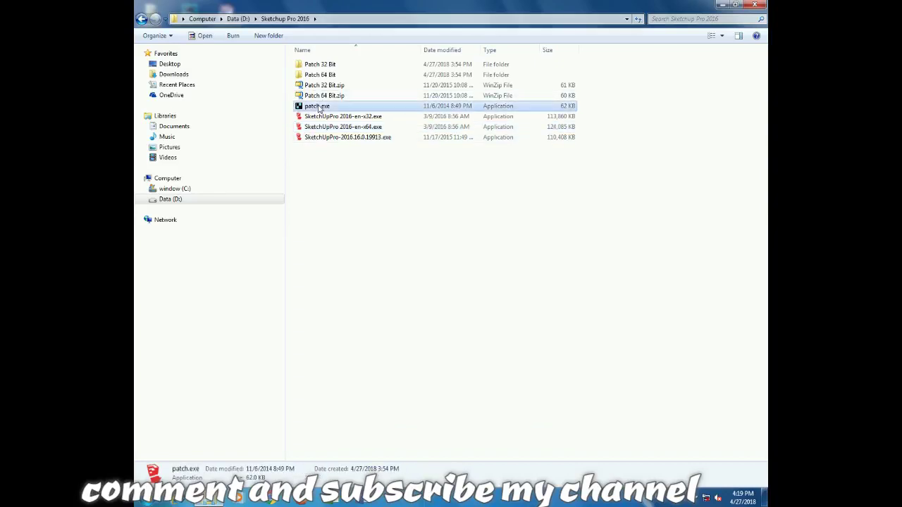
pyautogui.rightClick(318, 108)
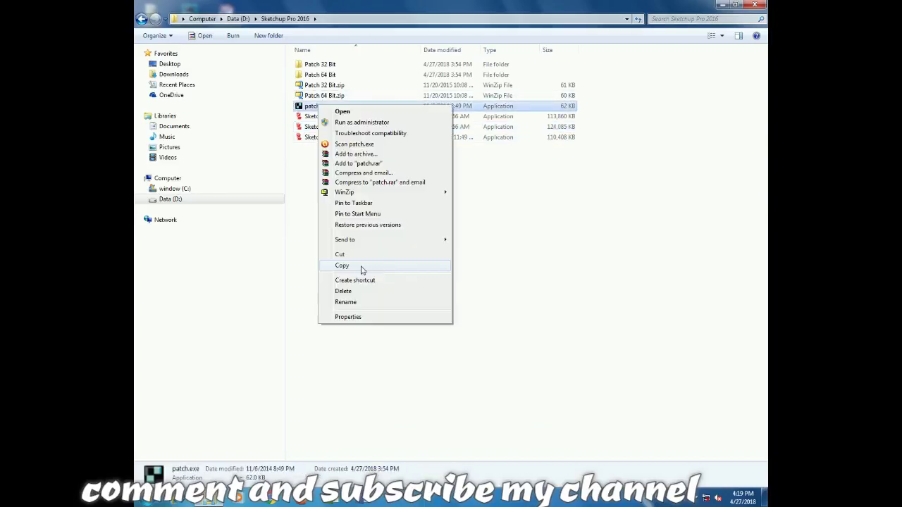
pyautogui.click(362, 268)
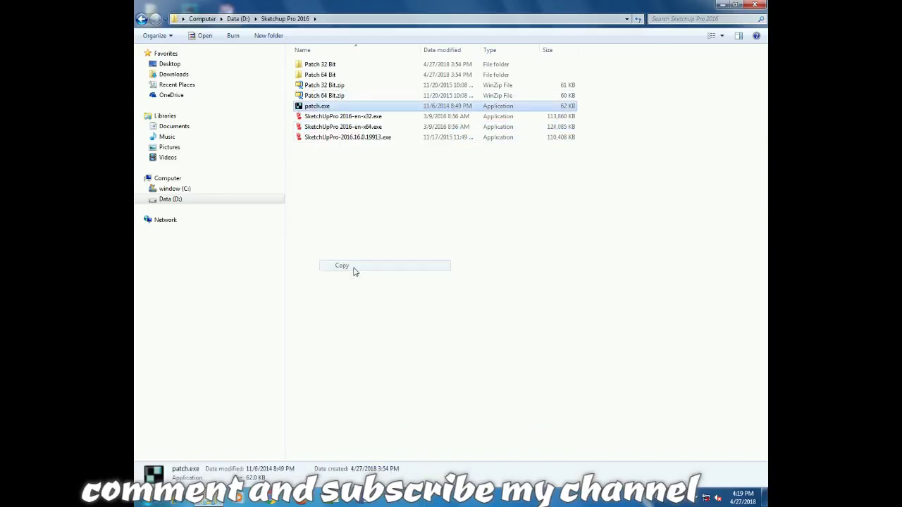
# - Open the SketchUp 2016 install folder from the desktop shortcut and paste patch.exe there
pyautogui.click(724, 6)
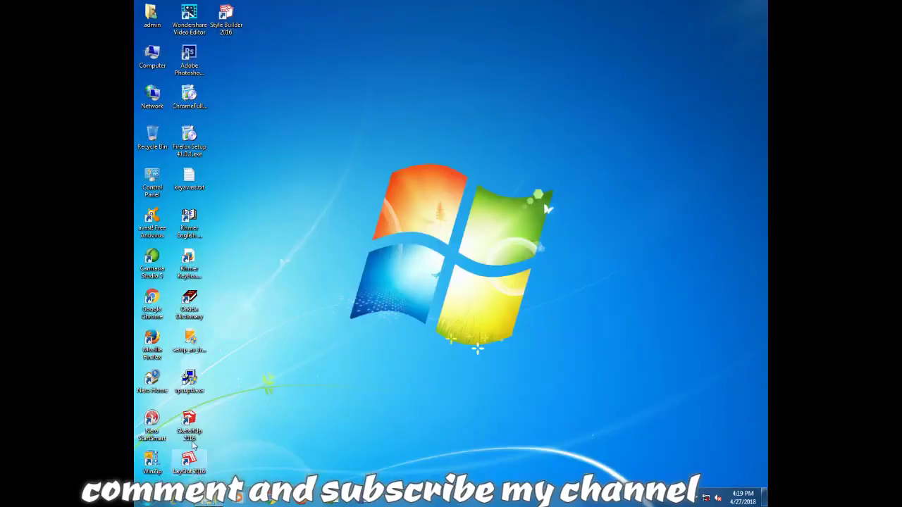
pyautogui.rightClick(191, 420)
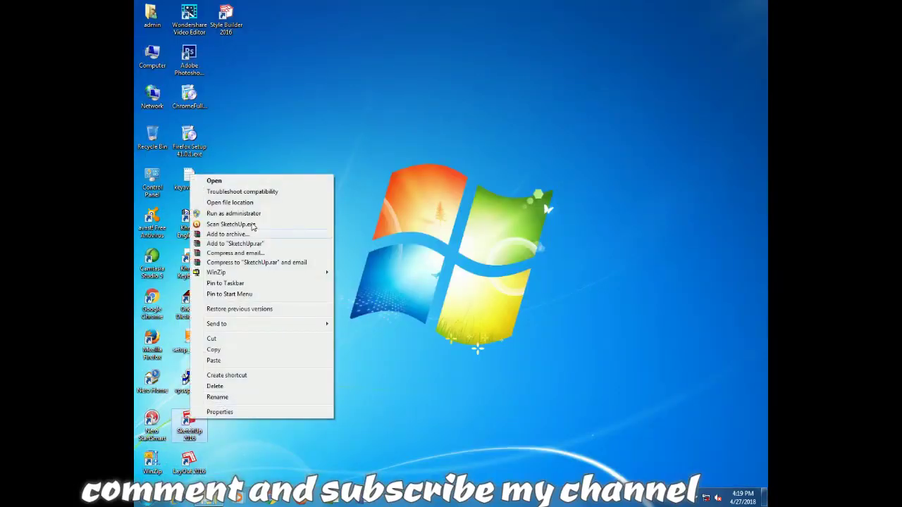
pyautogui.click(220, 203)
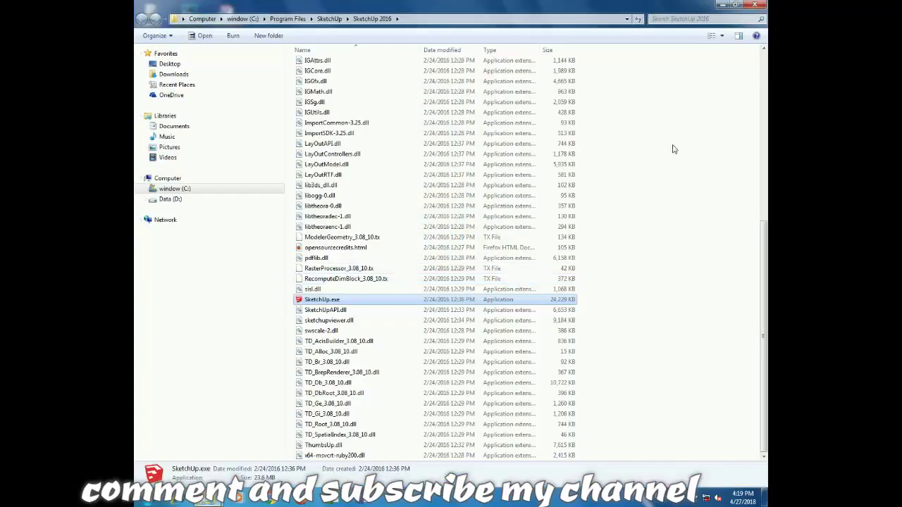
pyautogui.rightClick(673, 145)
pyautogui.click(682, 215)
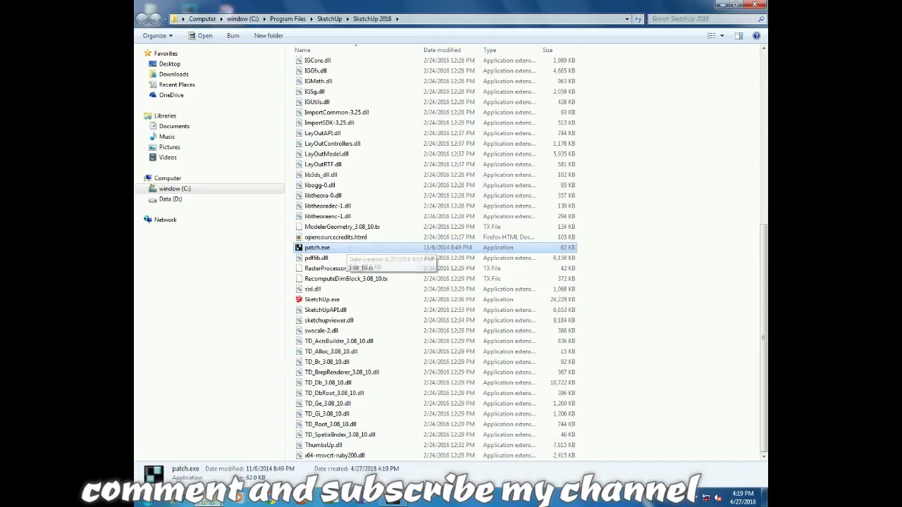
# - Run patch.exe and point it to LayOut.exe in the SketchUp 2016 LayOut folder
pyautogui.doubleClick(348, 249)
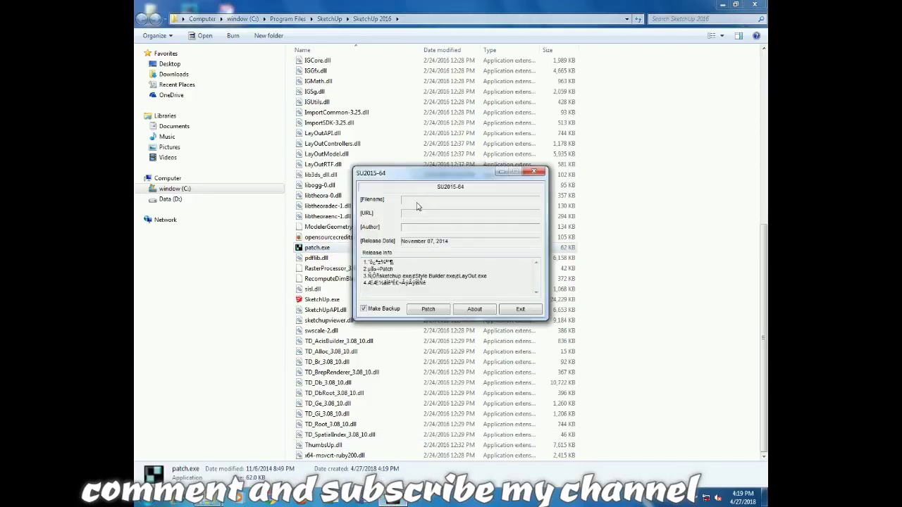
pyautogui.click(430, 310)
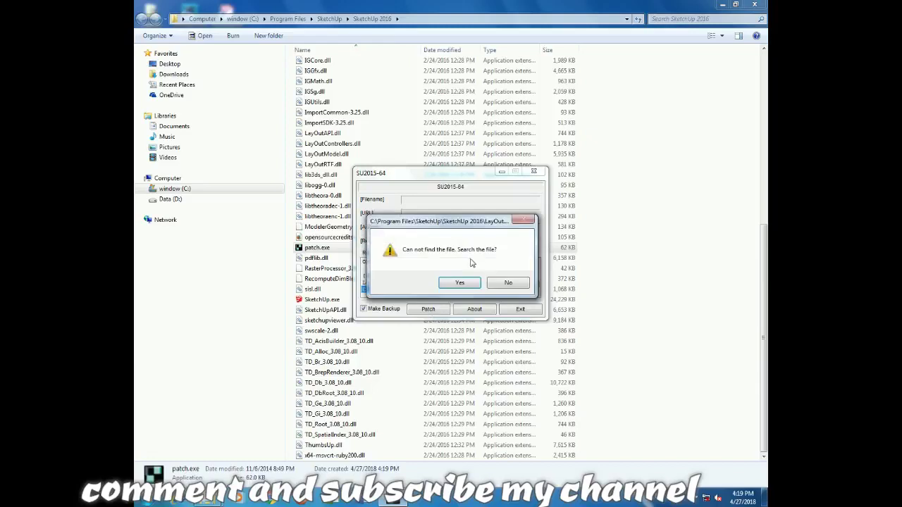
pyautogui.click(464, 282)
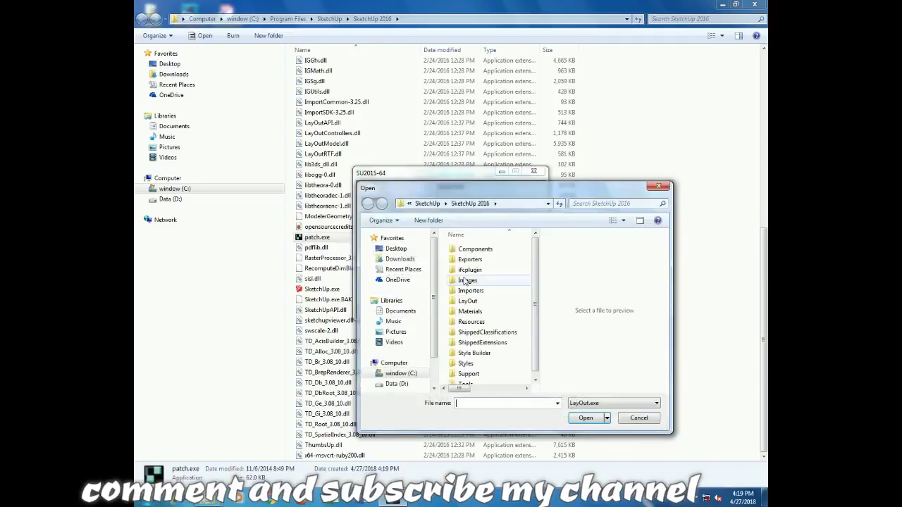
pyautogui.moveTo(399, 373)
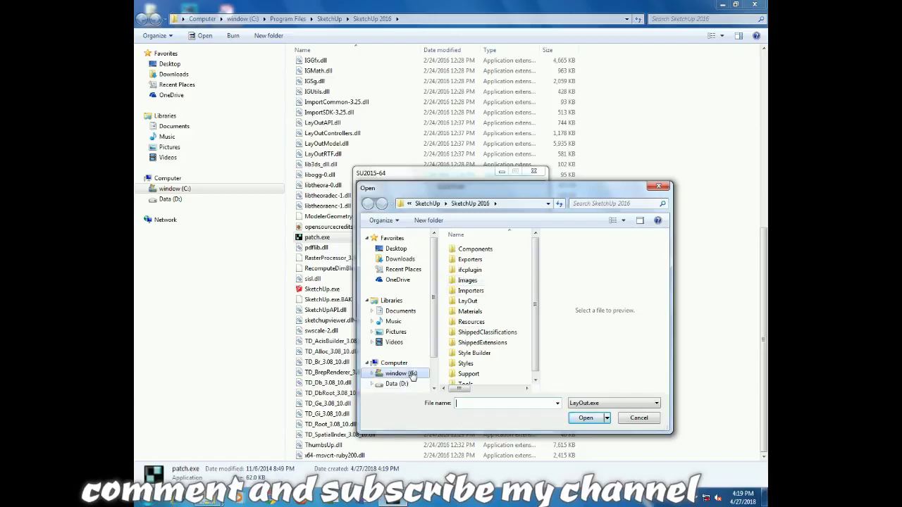
pyautogui.click(411, 374)
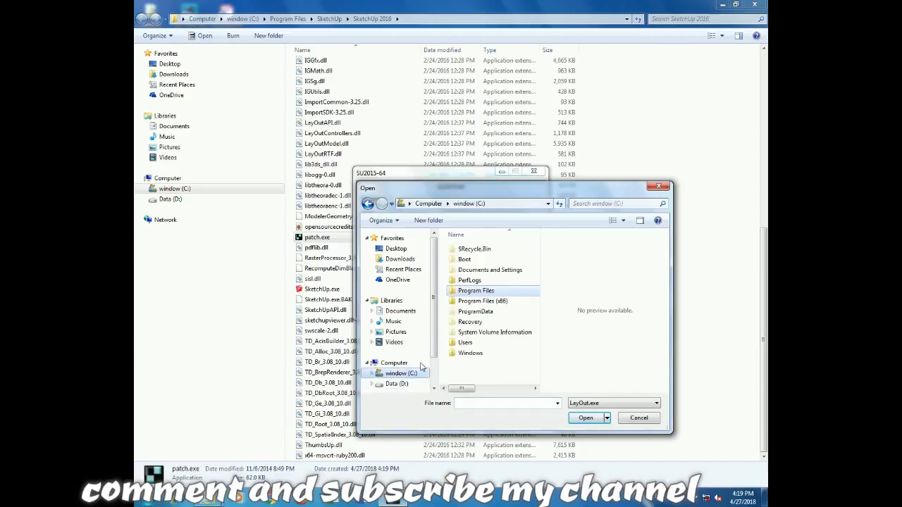
pyautogui.doubleClick(471, 297)
pyautogui.doubleClick(467, 358)
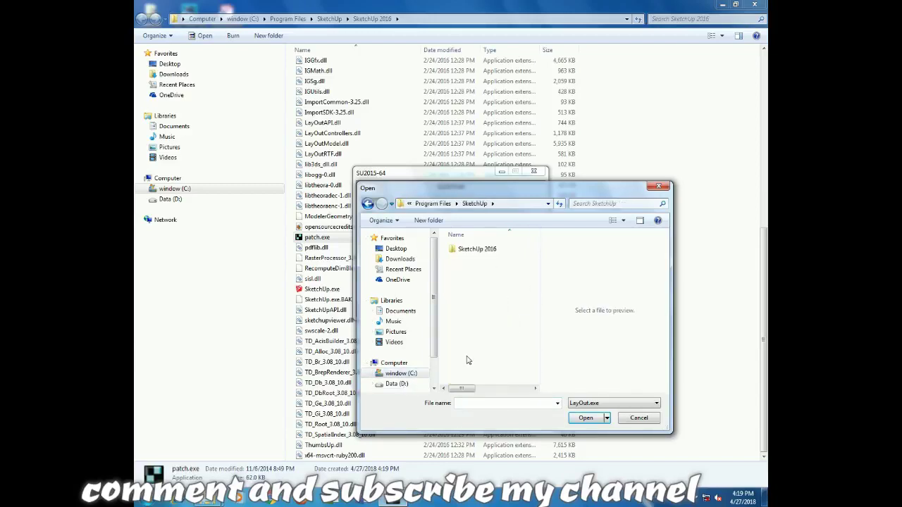
pyautogui.doubleClick(477, 249)
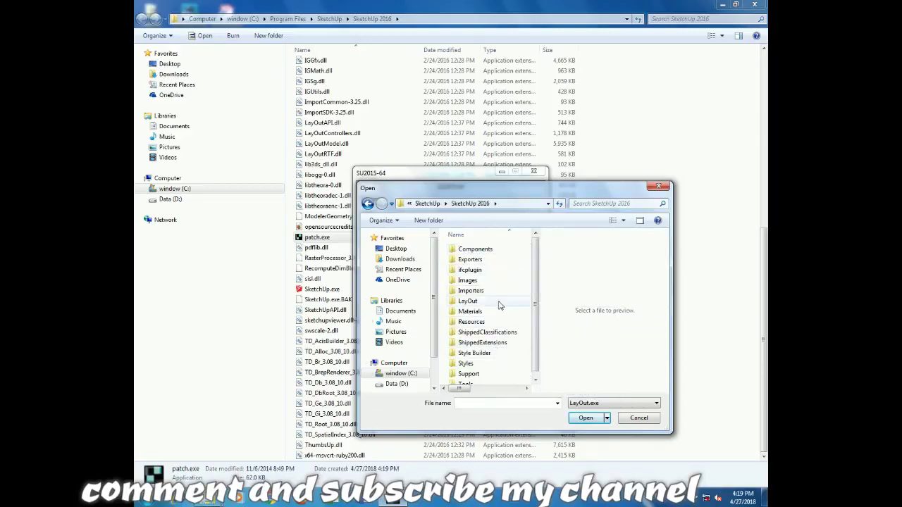
pyautogui.doubleClick(498, 303)
pyautogui.doubleClick(467, 261)
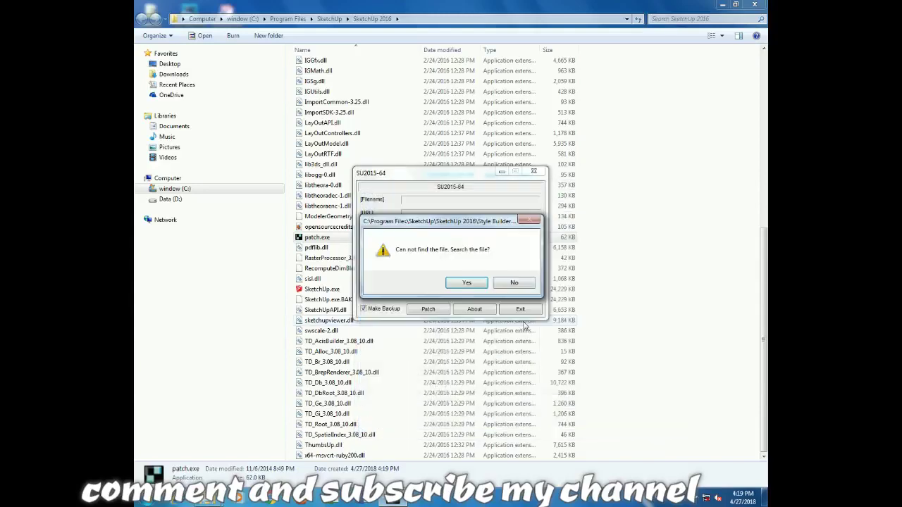
# - Point the patcher to Style Builder.exe in the Style Builder folder, then exit it
pyautogui.click(467, 283)
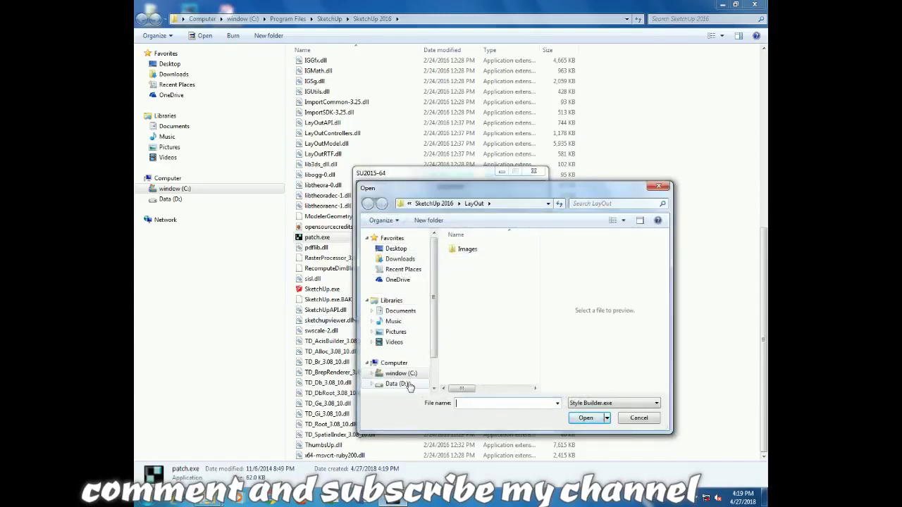
pyautogui.click(401, 373)
pyautogui.doubleClick(469, 289)
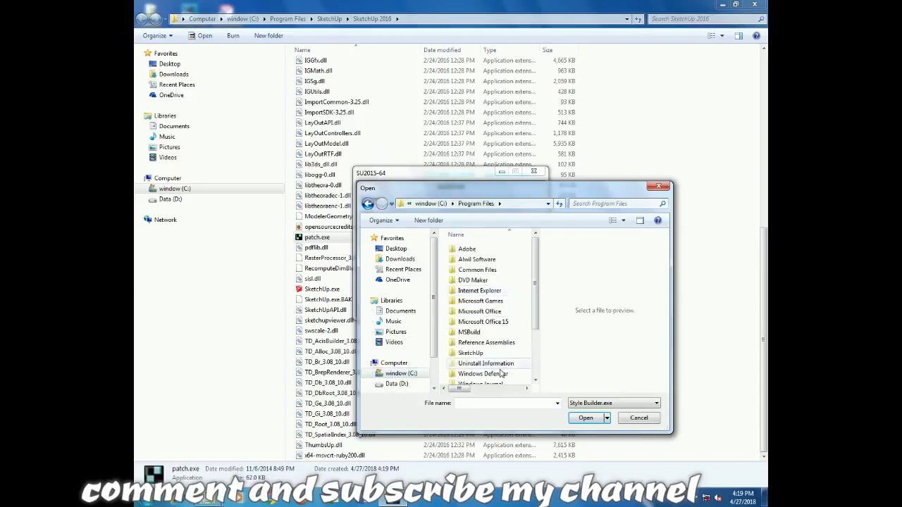
pyautogui.doubleClick(468, 353)
pyautogui.doubleClick(477, 252)
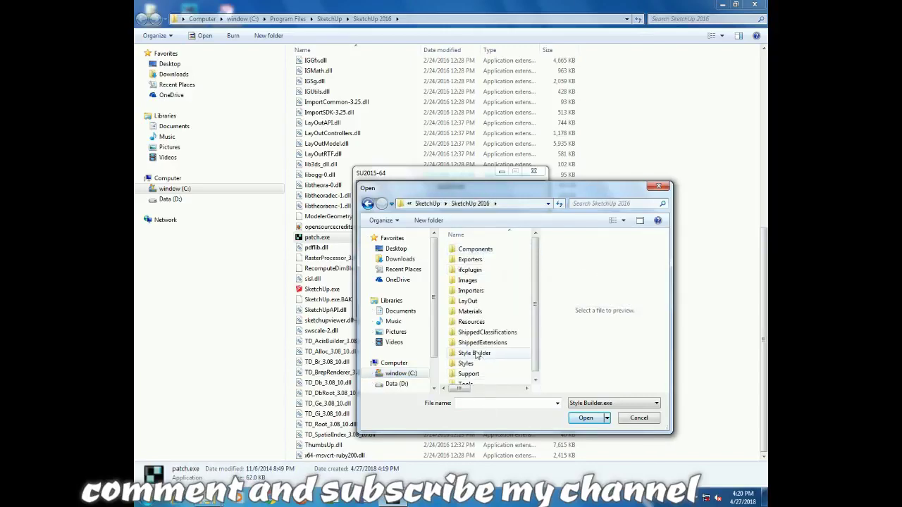
pyautogui.doubleClick(475, 352)
pyautogui.doubleClick(485, 271)
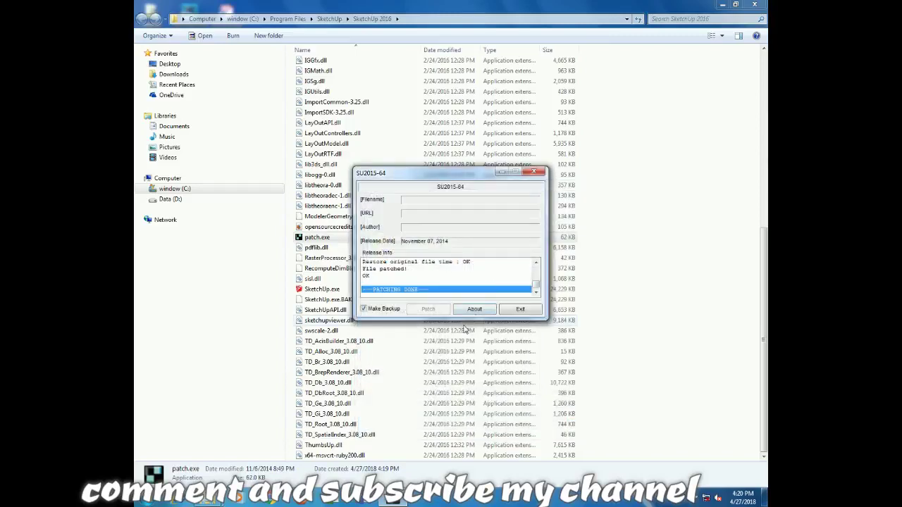
pyautogui.click(521, 310)
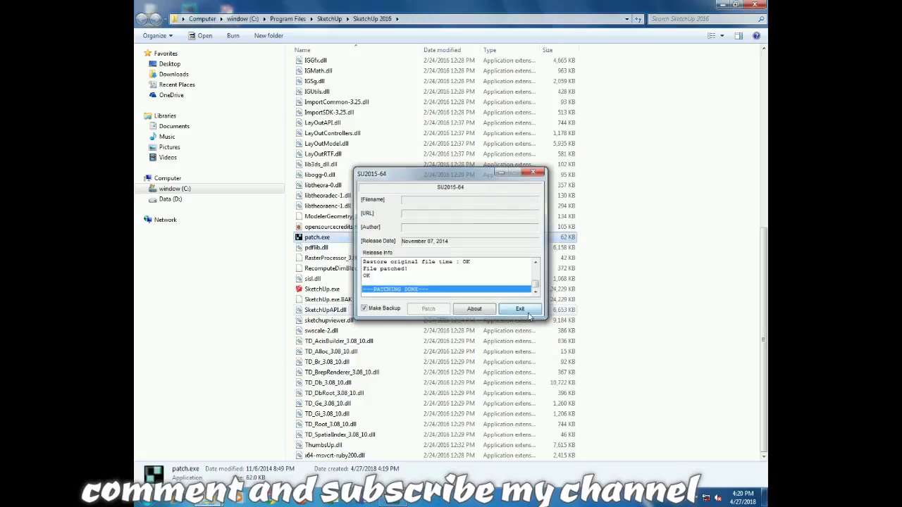
pyautogui.click(656, 213)
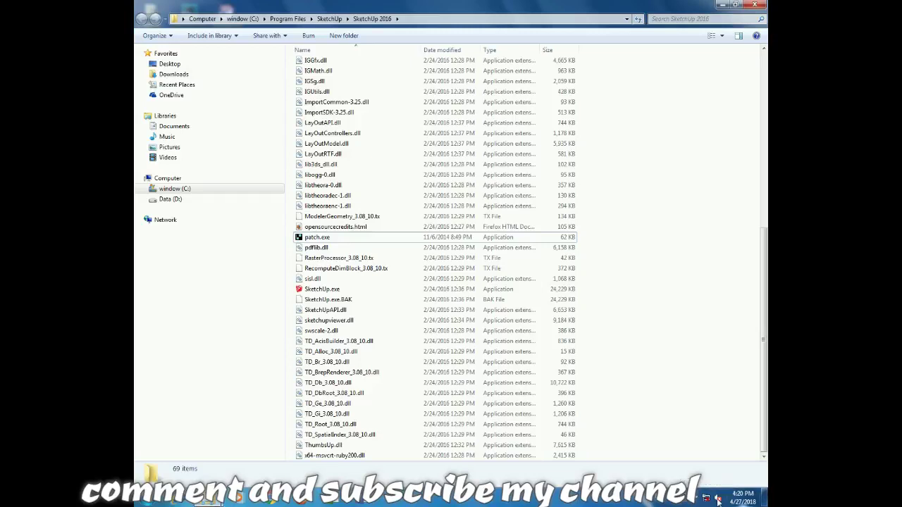
# - Close the program folder, launch SketchUp 2016 and accept the license agreement
pyautogui.click(693, 498)
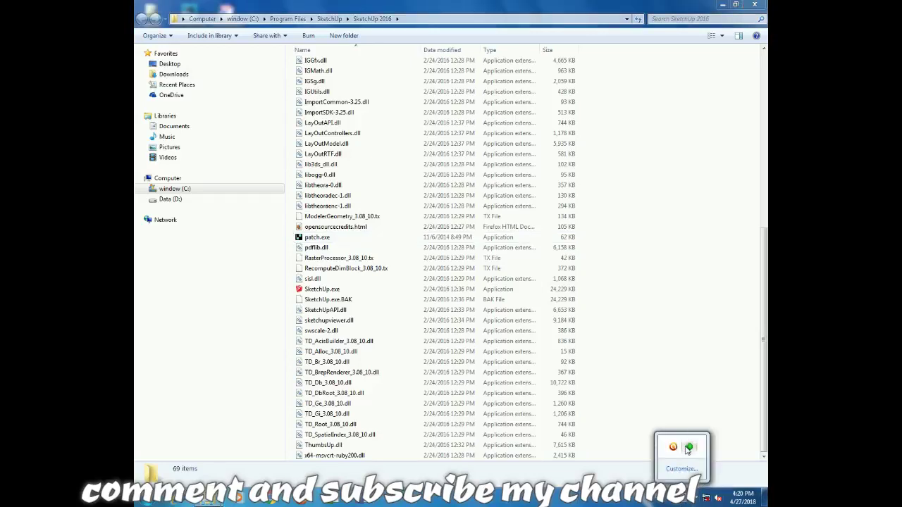
pyautogui.click(755, 4)
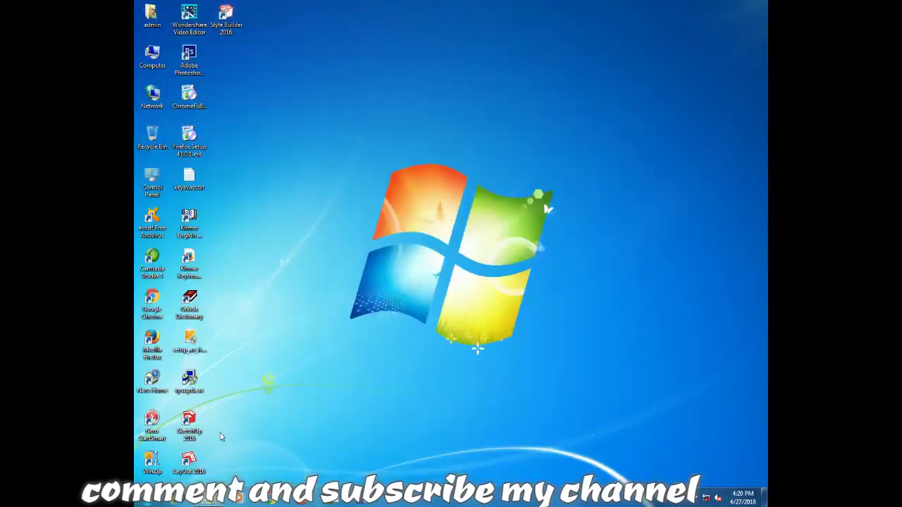
pyautogui.doubleClick(189, 423)
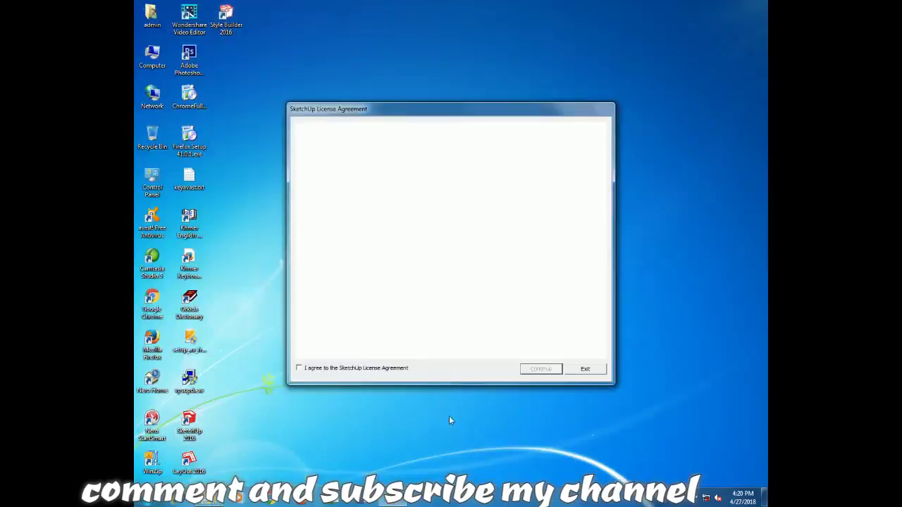
pyautogui.click(322, 368)
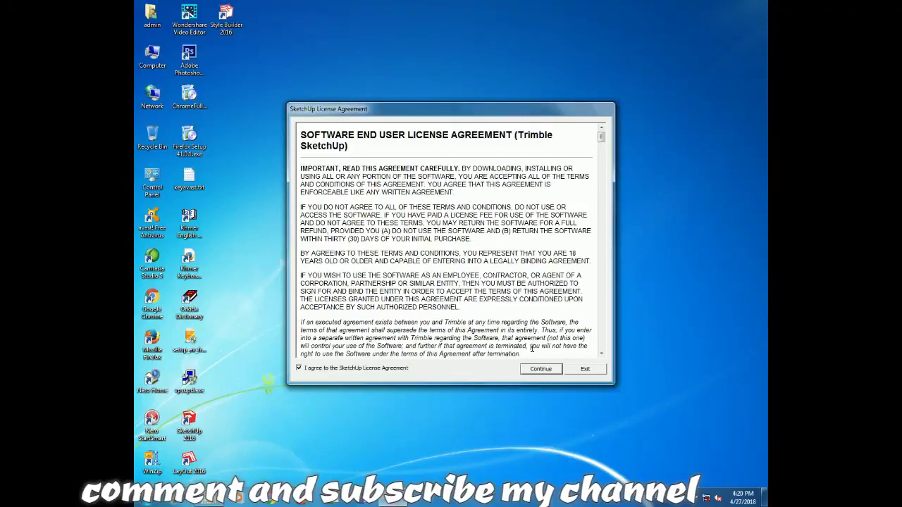
pyautogui.click(540, 368)
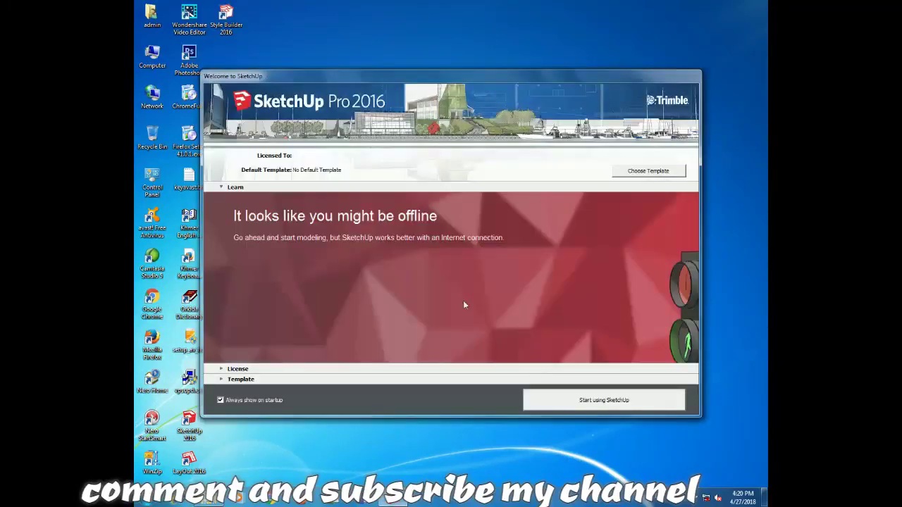
# - Turn off the startup welcome window and choose Simple Template - Feet and Inches as default
pyautogui.click(237, 400)
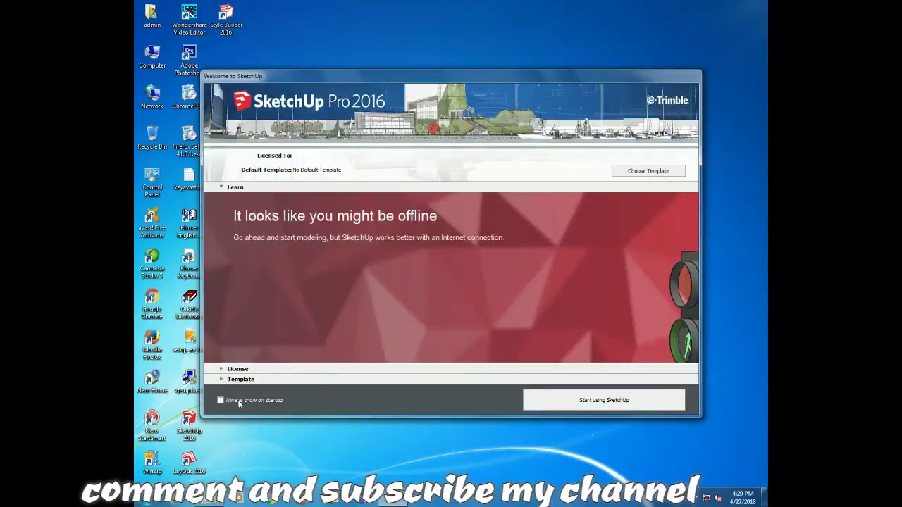
pyautogui.click(582, 402)
pyautogui.click(437, 270)
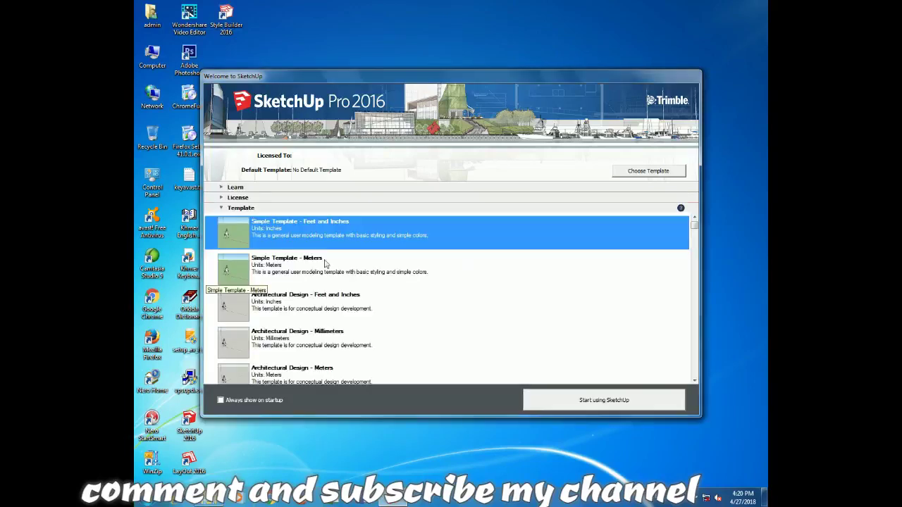
pyautogui.click(224, 235)
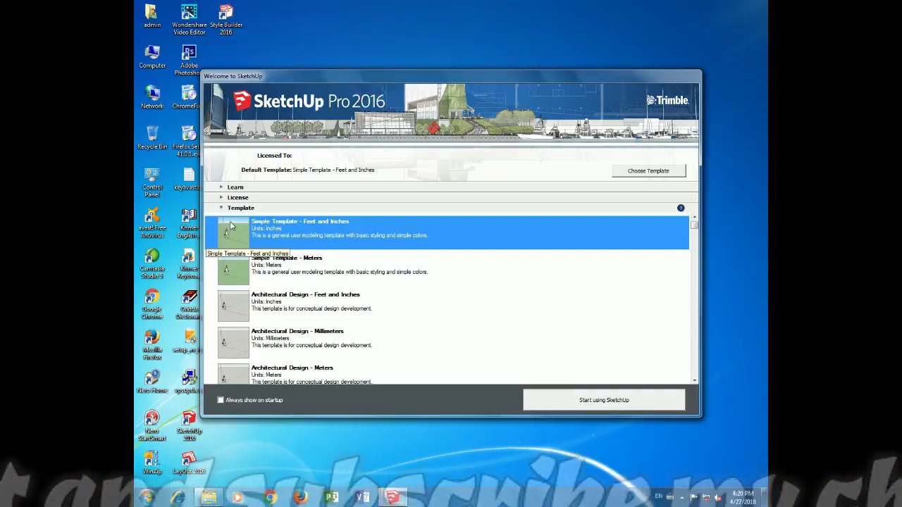
# - Start a new Untitled model from the default template, then stop the screen recording
pyautogui.click(612, 399)
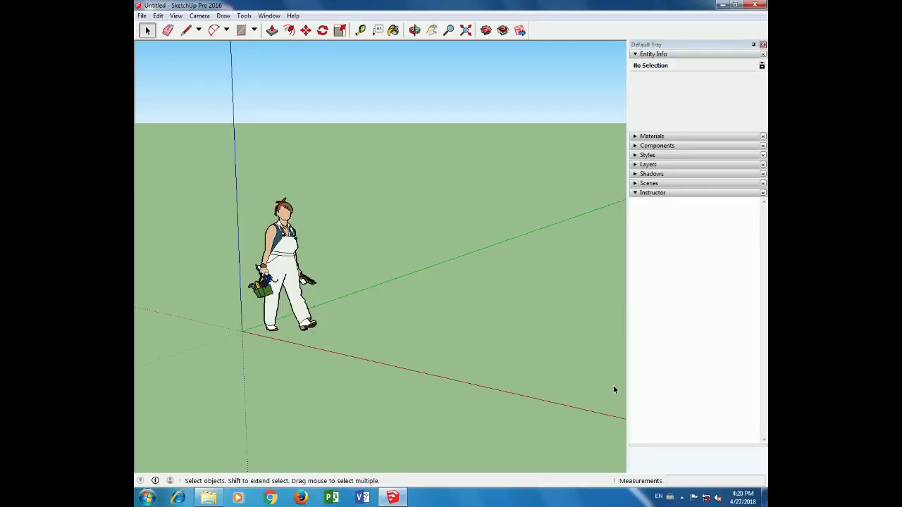
pyautogui.click(683, 497)
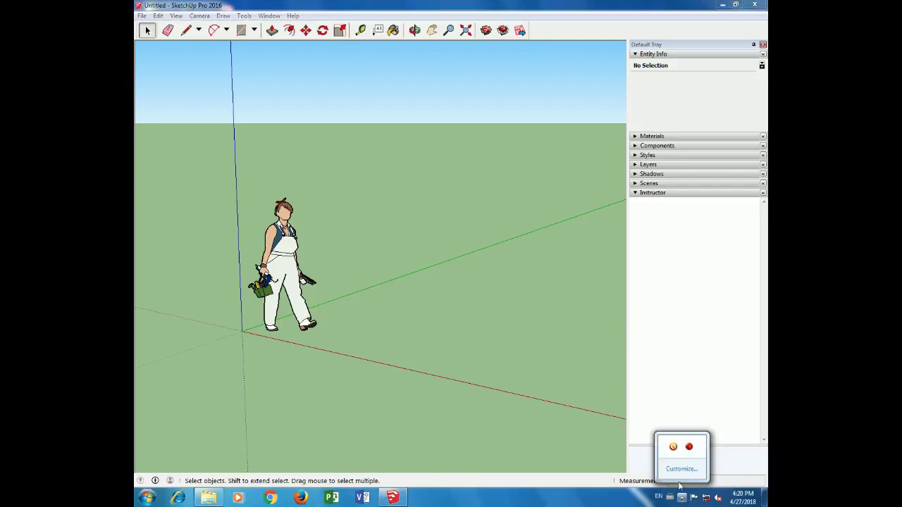
pyautogui.click(691, 448)
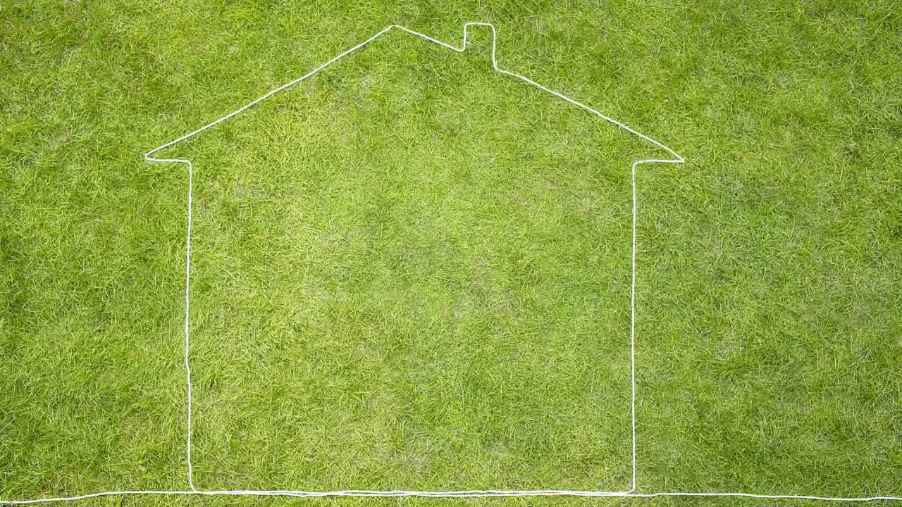